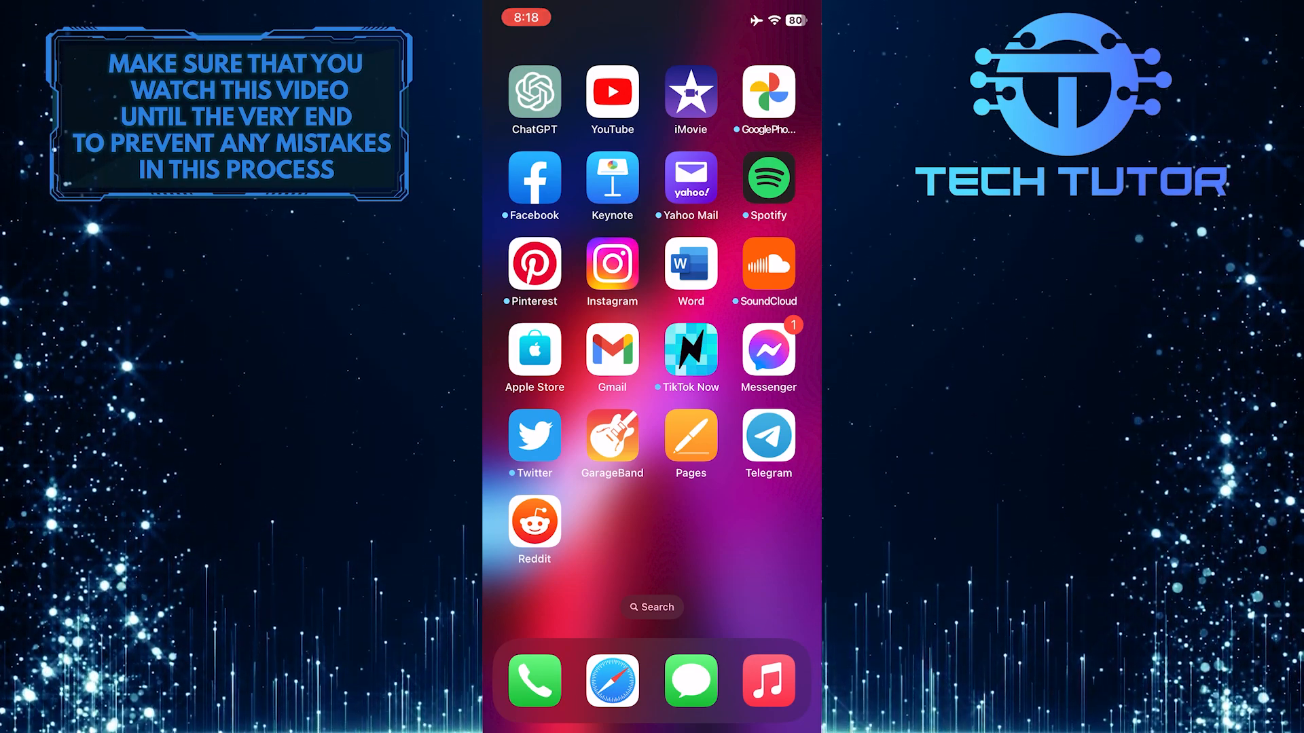
# - Start a new Image post in Reddit and request photo library access, triggering the permission alert
pyautogui.click(535, 521)
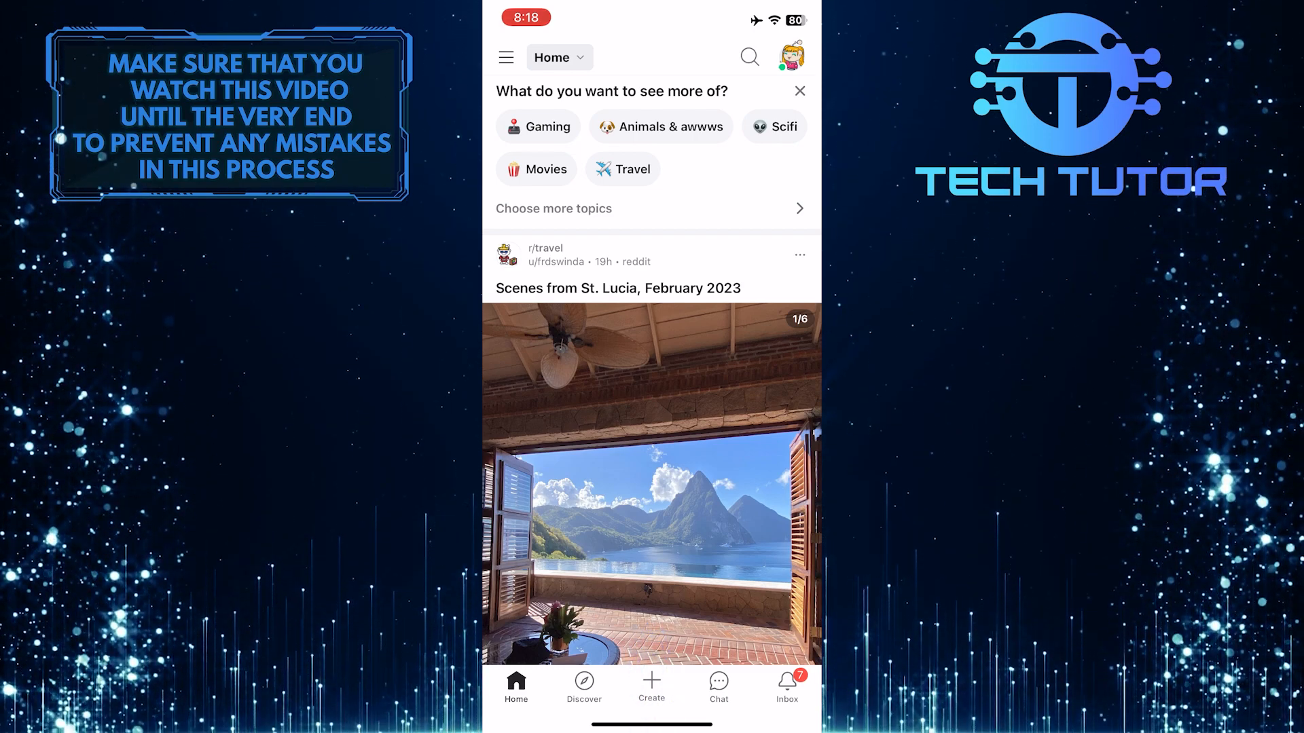
pyautogui.click(651, 684)
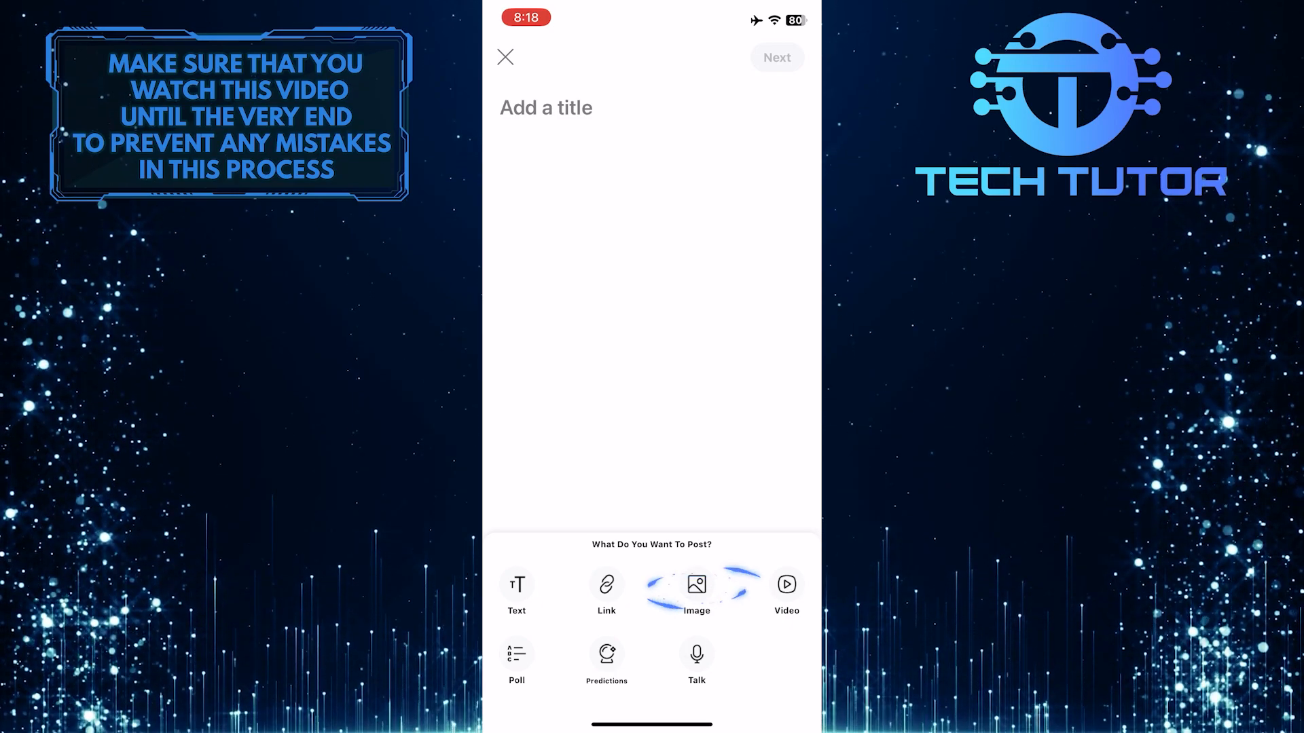
pyautogui.click(697, 591)
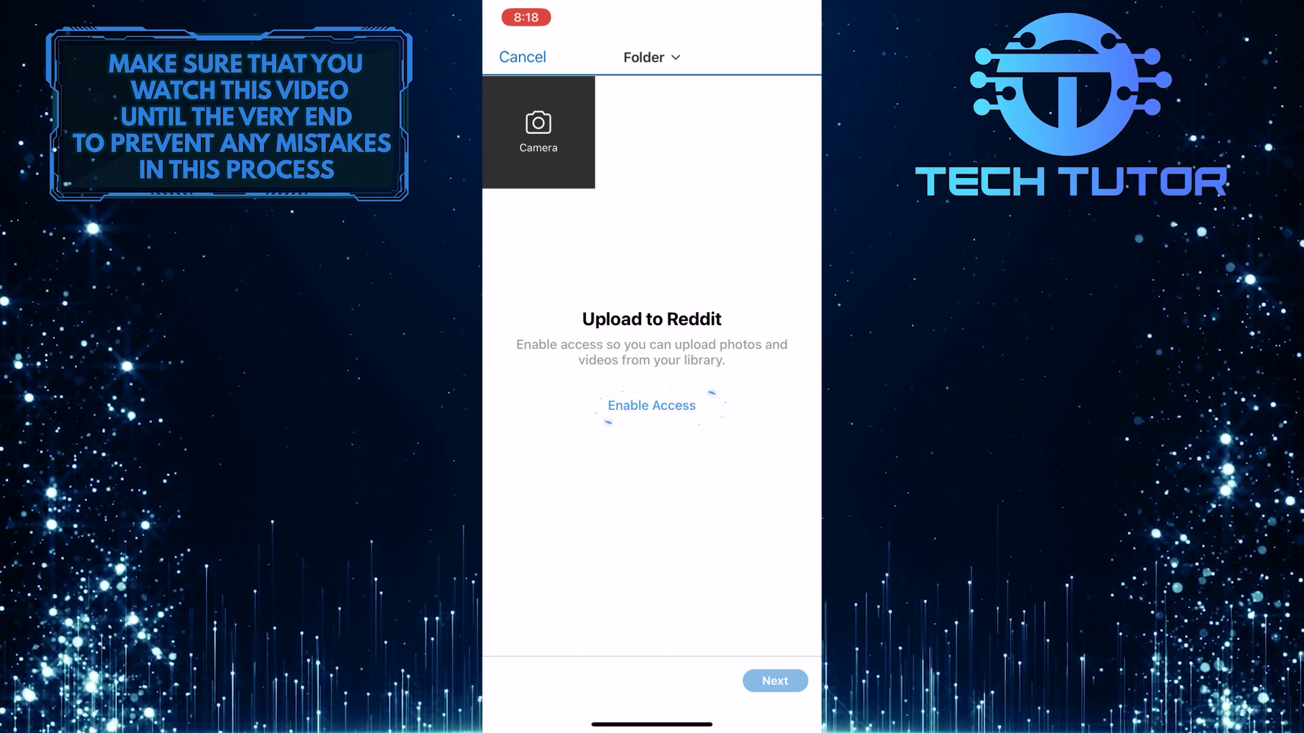
pyautogui.click(651, 407)
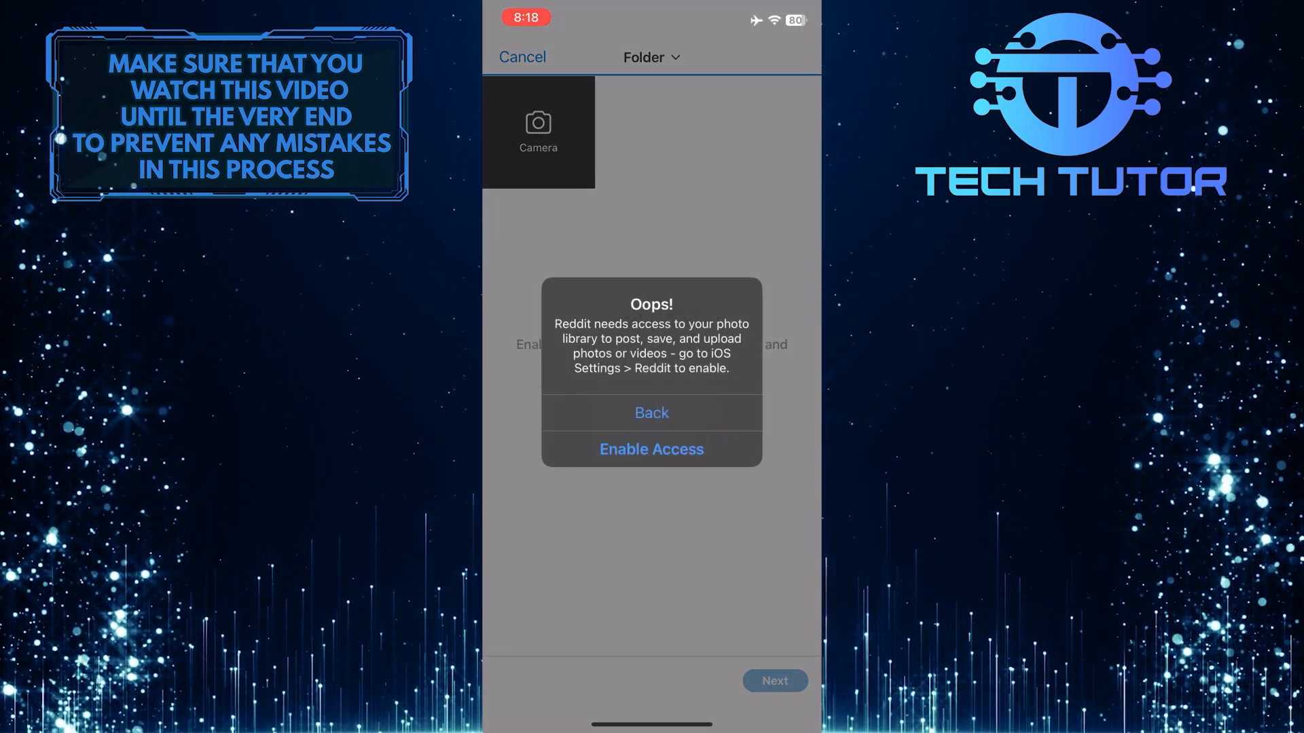
# - Use Enable Access in the alert to jump to Settings > Reddit
pyautogui.click(651, 449)
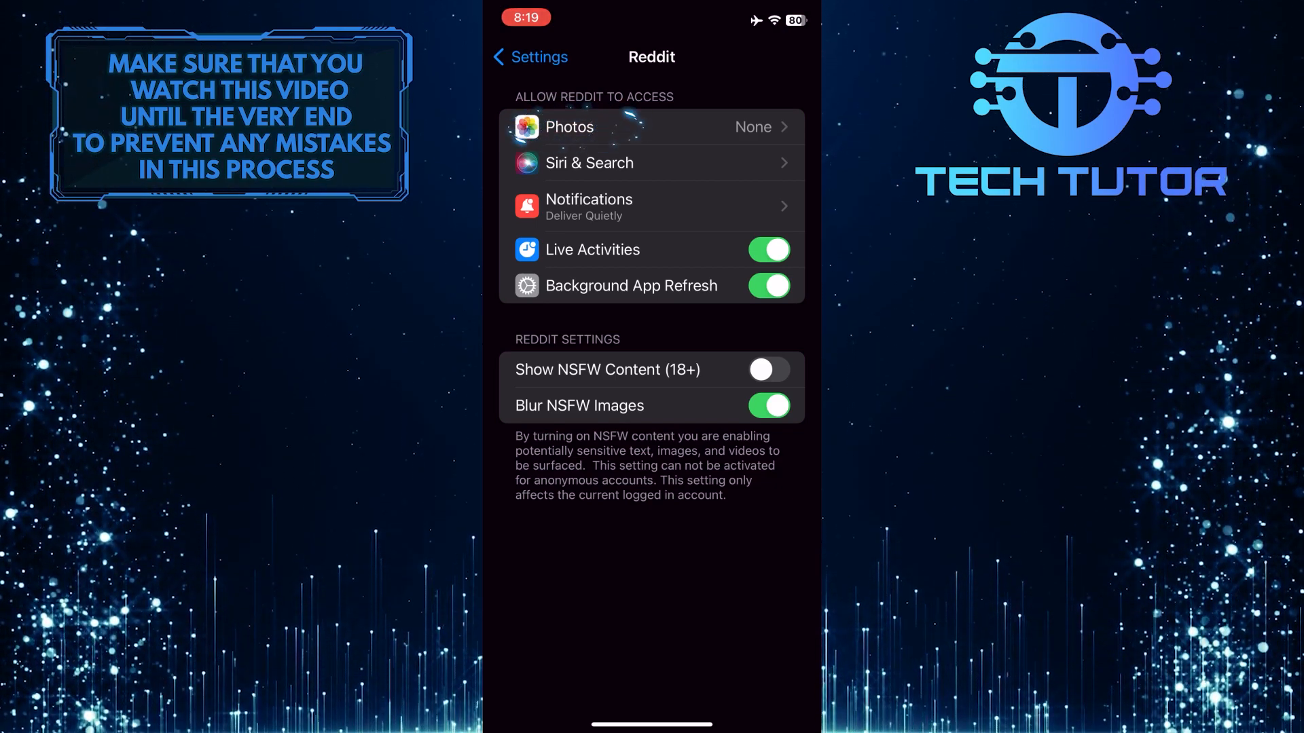
# - Change Reddit's Photos access from None to All Photos, after briefly trying Selected Photos
pyautogui.click(652, 126)
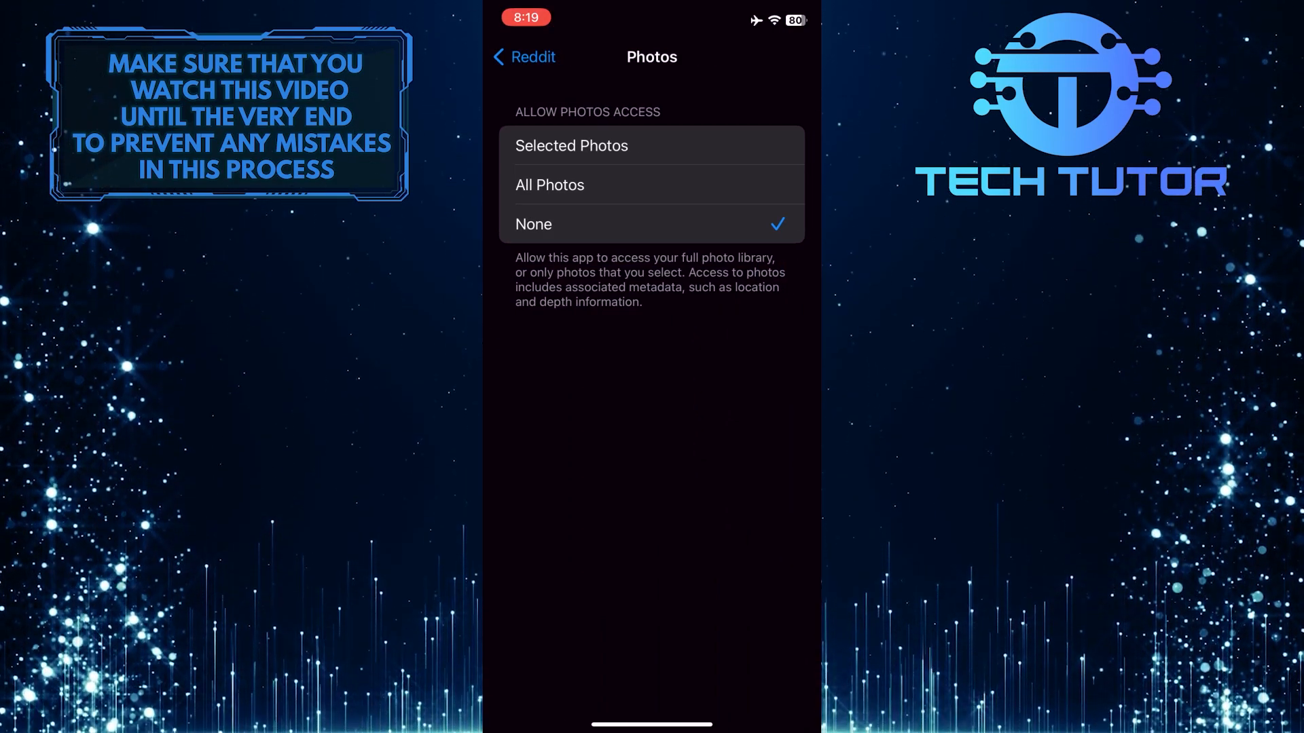
pyautogui.click(653, 146)
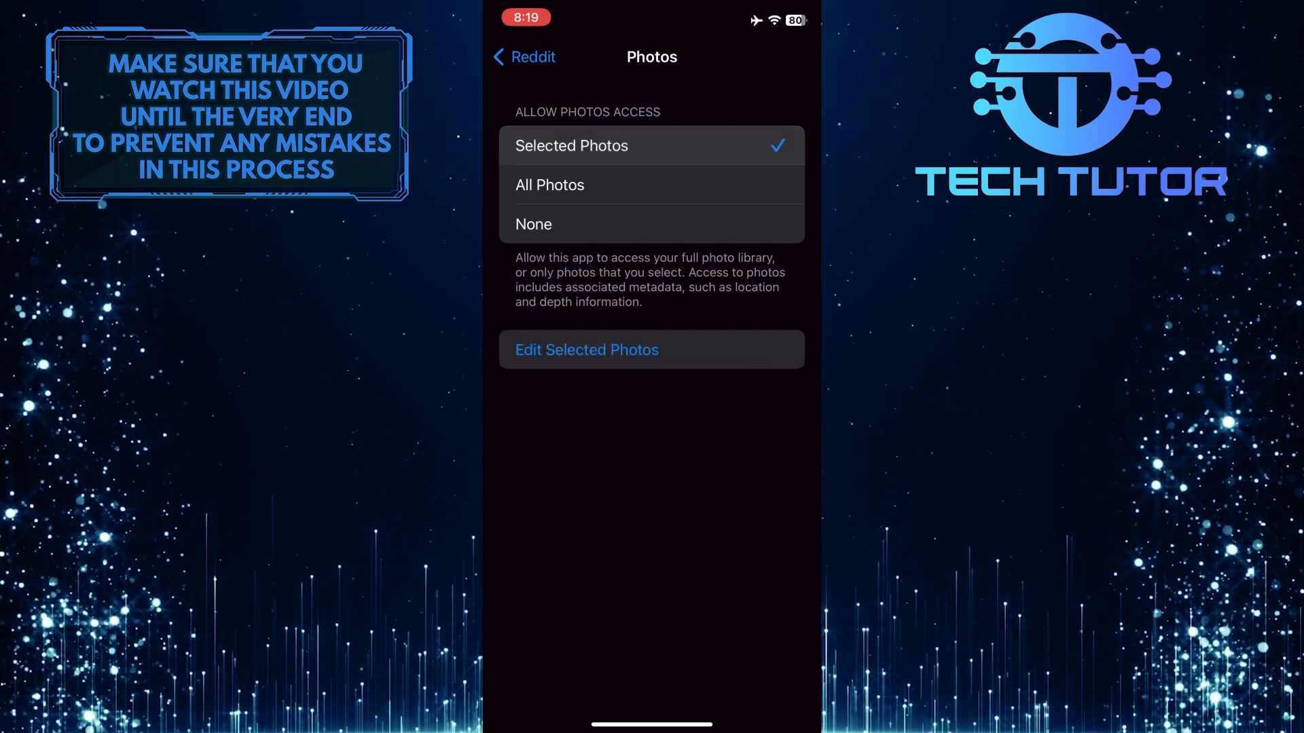
pyautogui.click(652, 350)
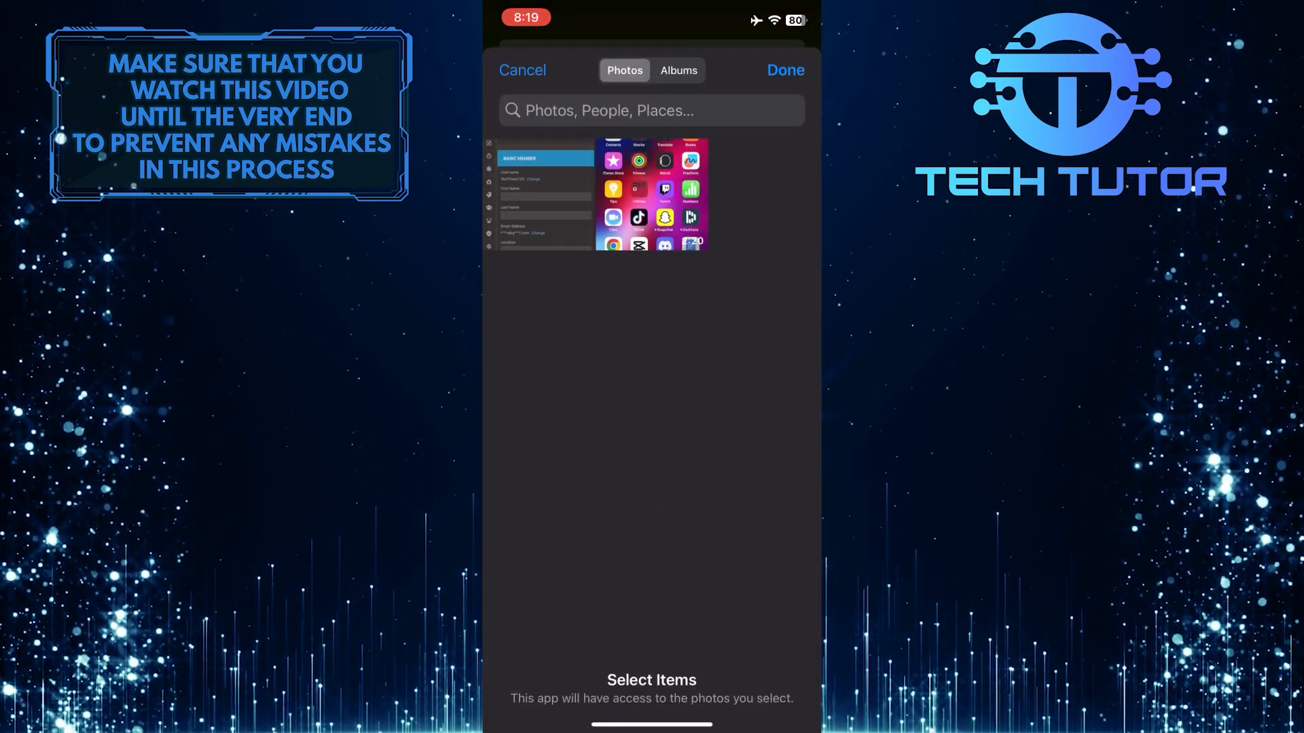
pyautogui.click(785, 69)
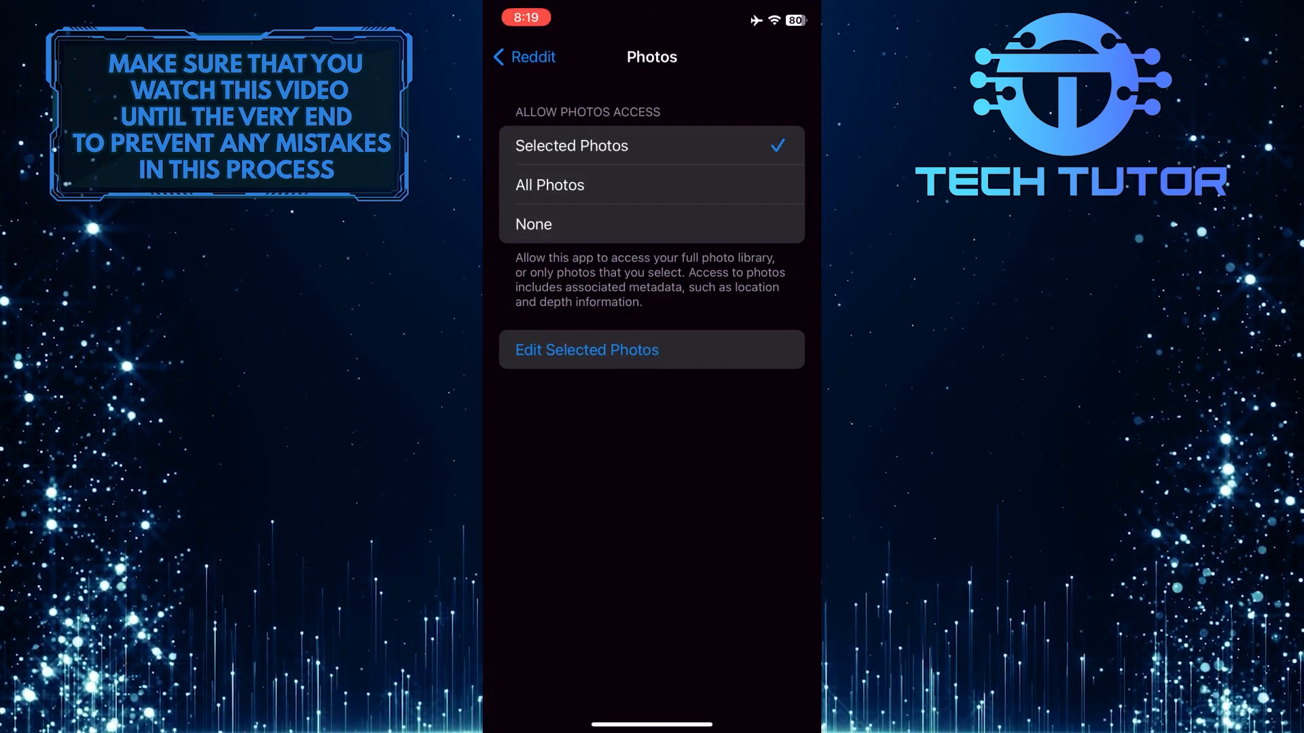
pyautogui.click(652, 185)
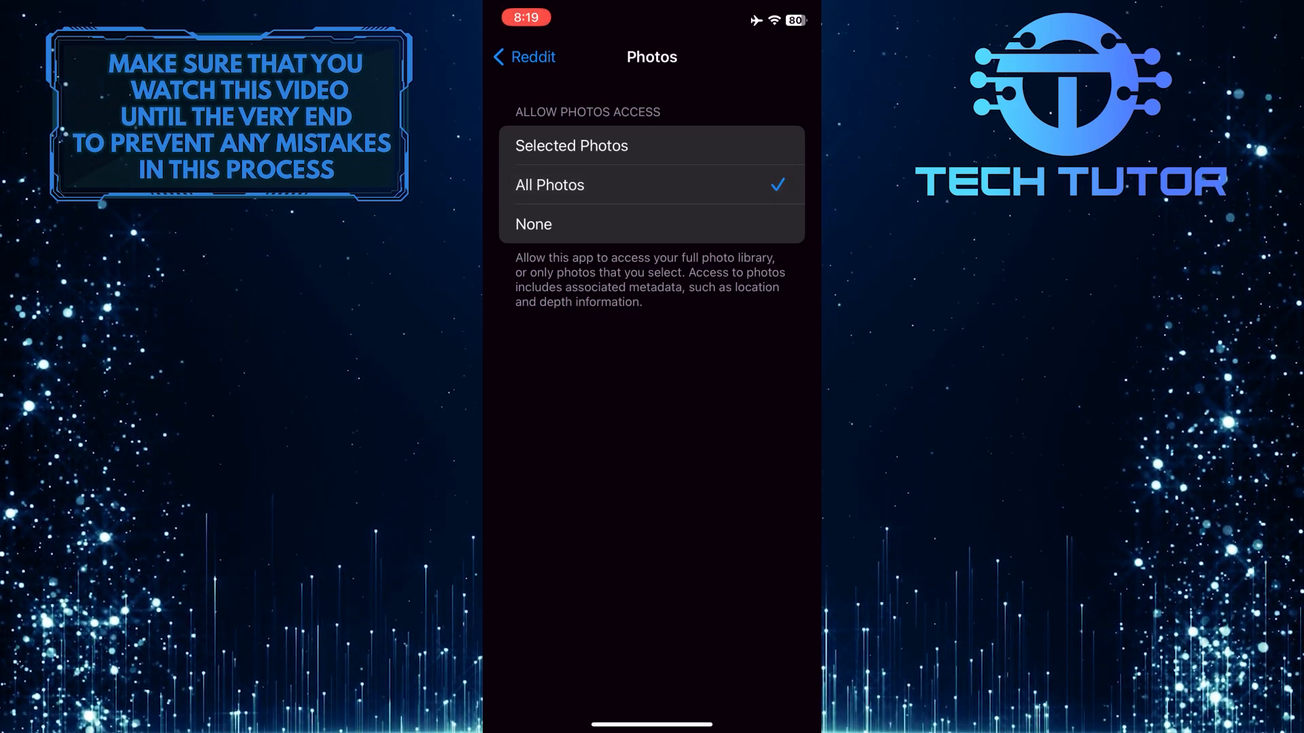